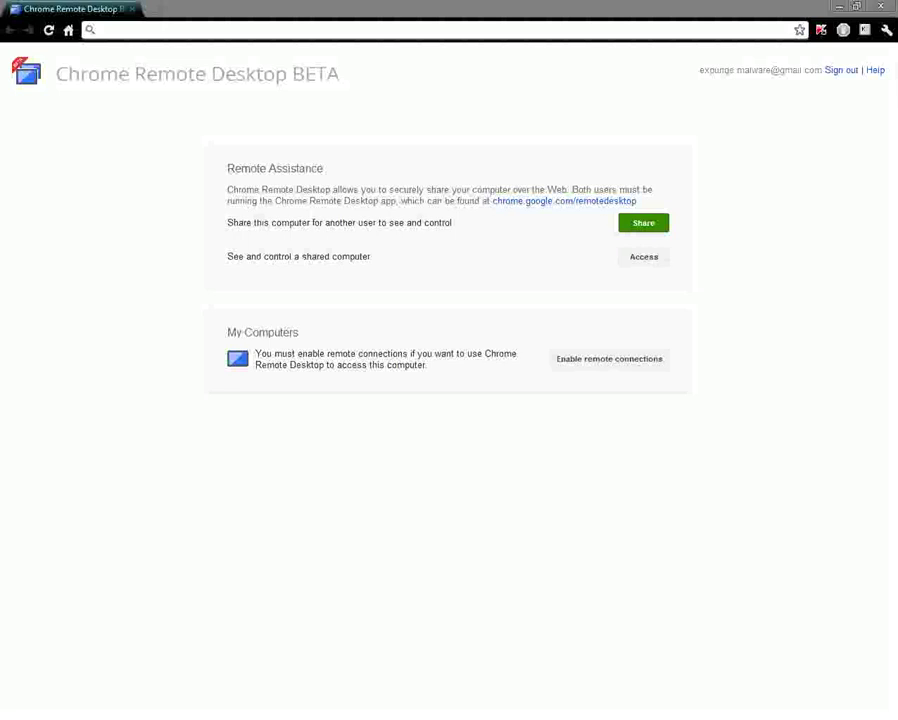
# Start sharing this computer twice and cancel the access-code generation both times
pyautogui.click(634, 223)
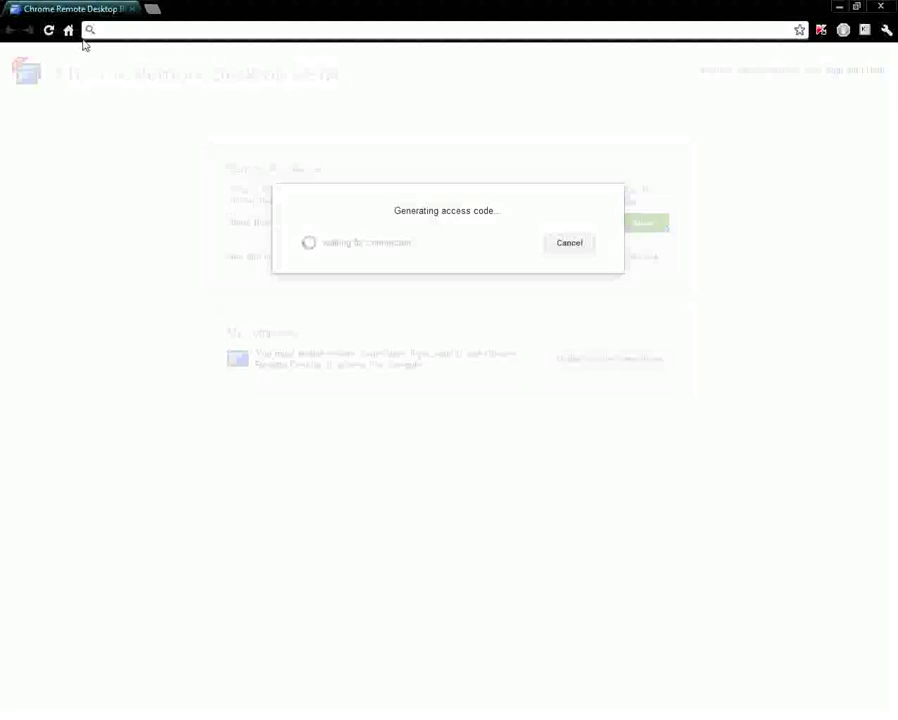
pyautogui.click(569, 240)
pyautogui.click(450, 246)
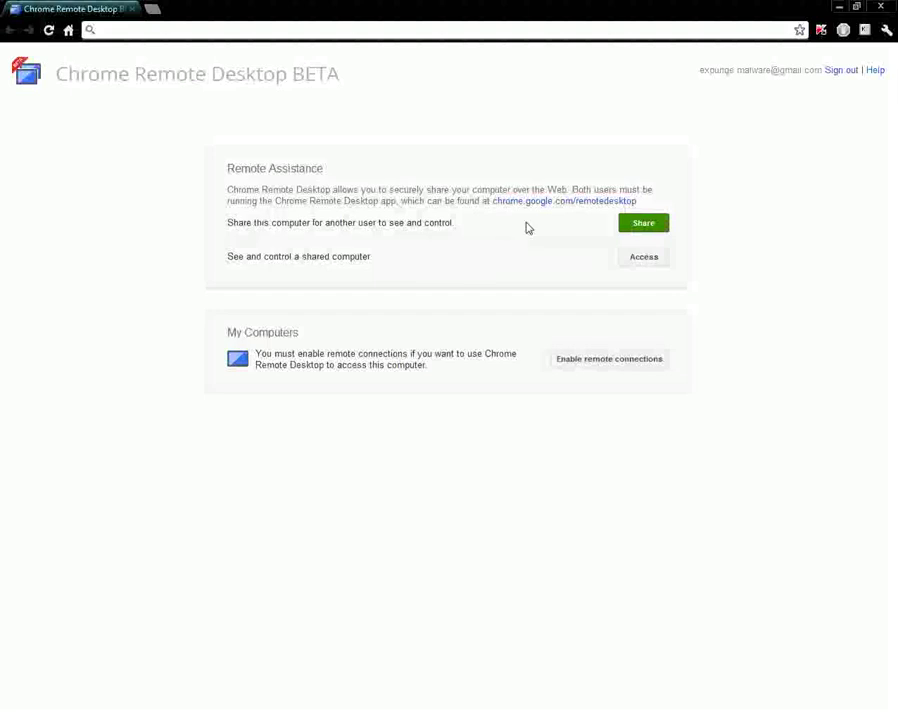
pyautogui.click(625, 222)
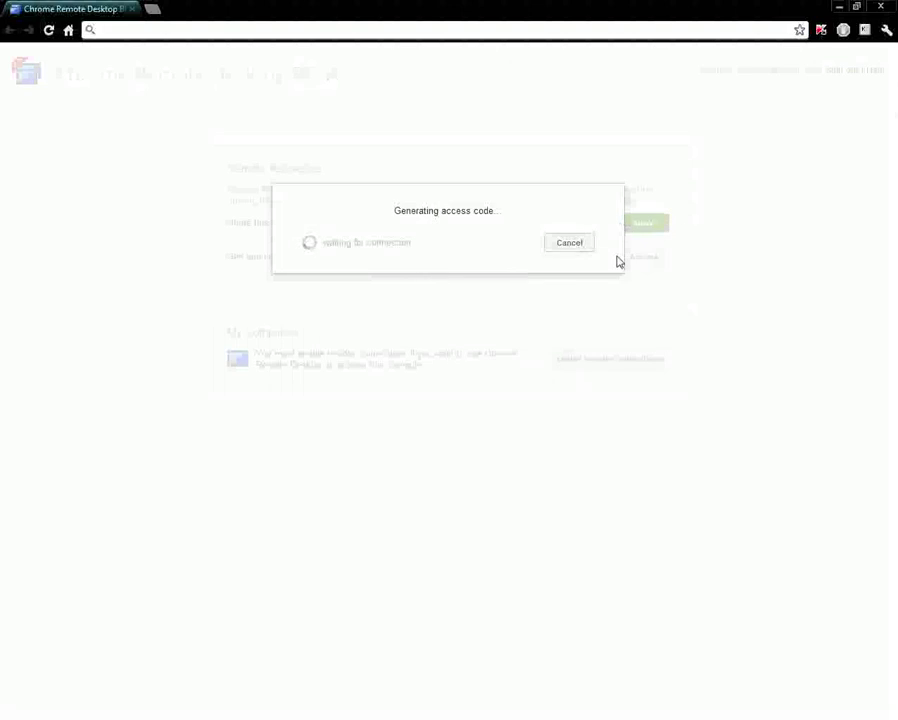
pyautogui.click(585, 250)
# Choose Access and connect to the shared Linux computer by entering its 12-digit access code
pyautogui.click(448, 243)
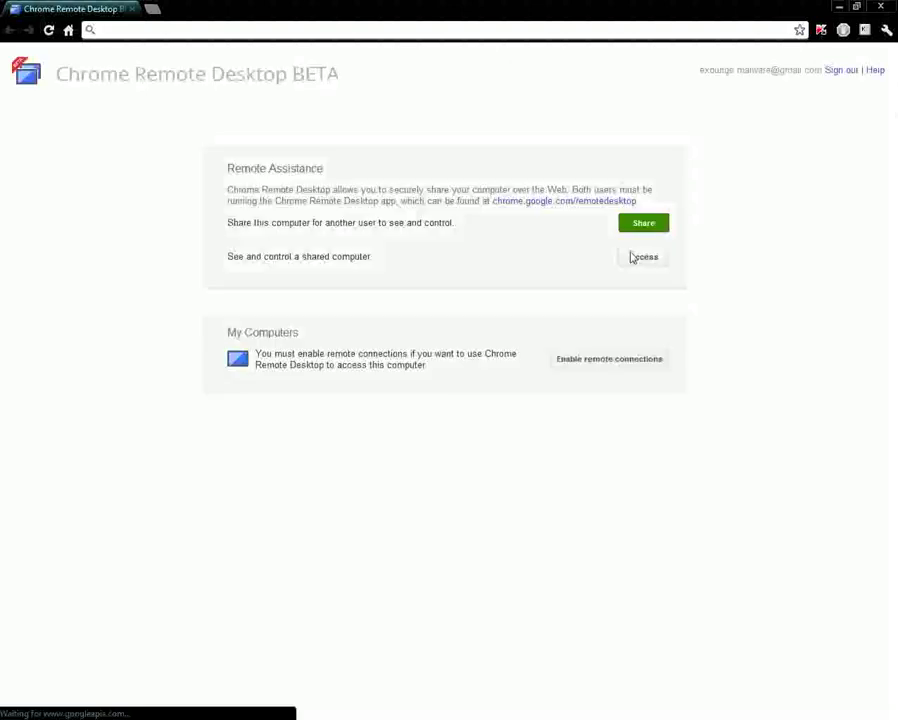
pyautogui.click(643, 257)
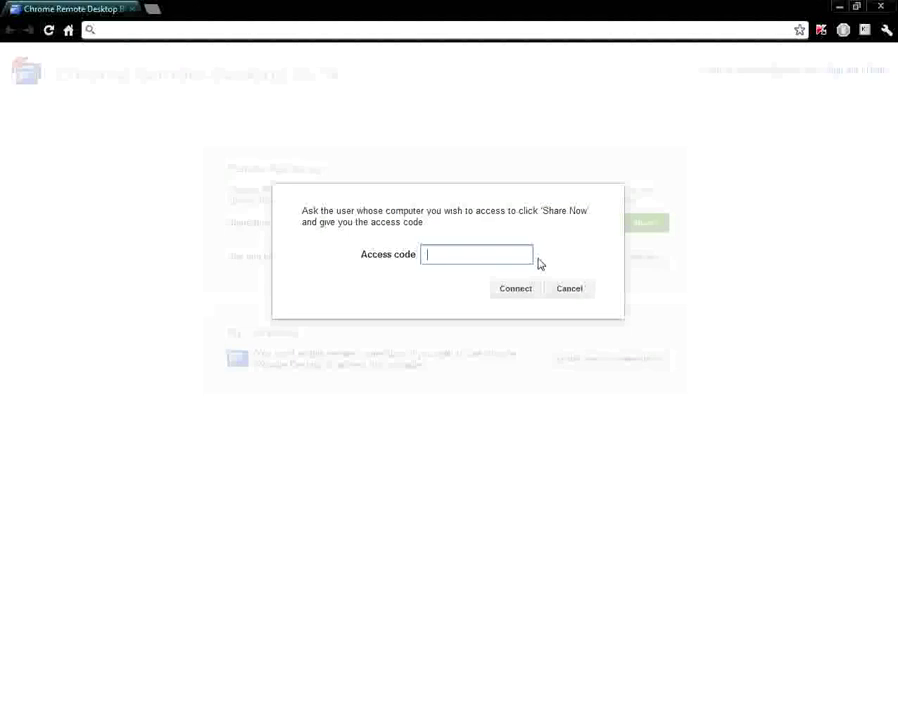
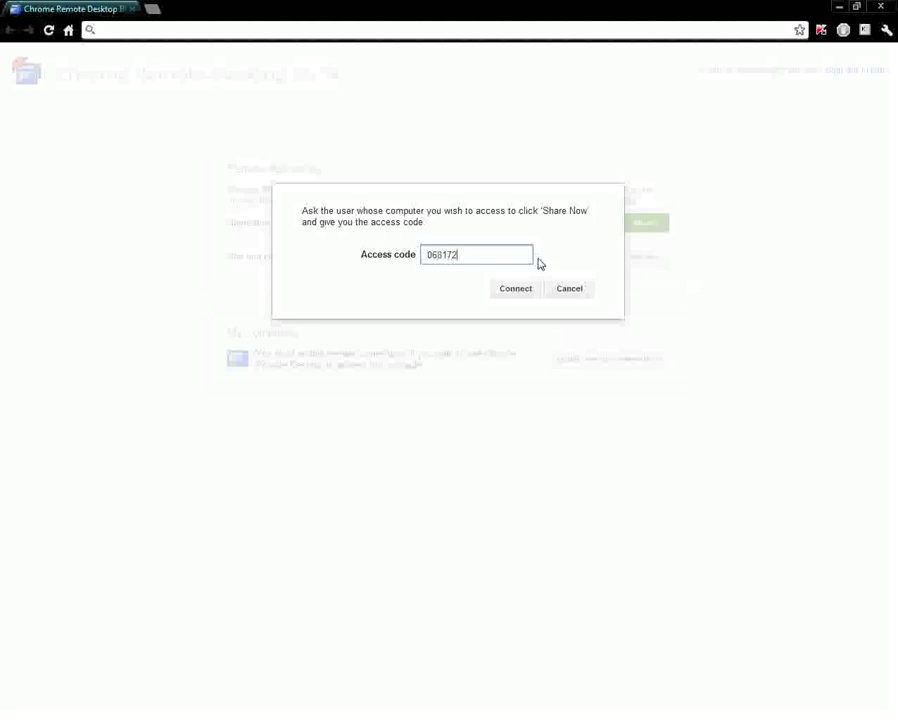
pyautogui.press('Return')
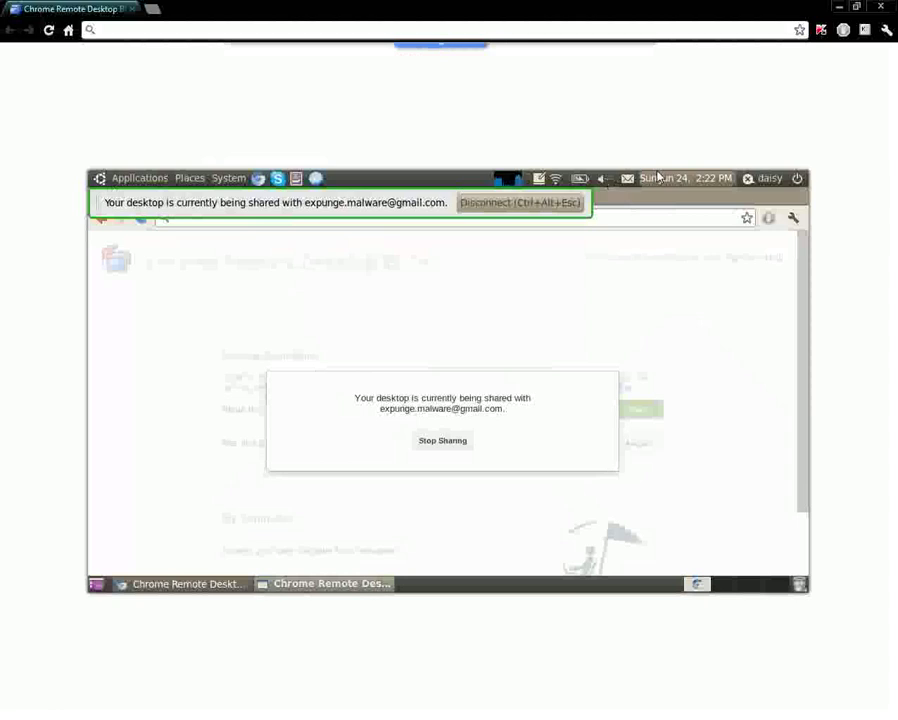
# Launch Applications > Office > Dictionary remotely, look up 'this is a review', then erase part of it
pyautogui.click(135, 178)
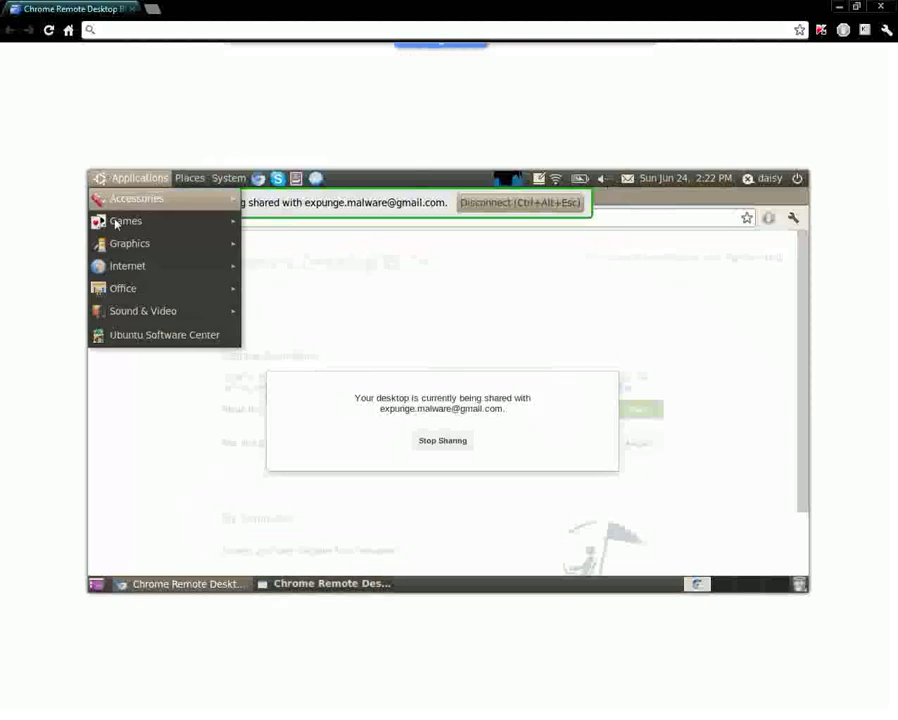
pyautogui.moveTo(116, 222)
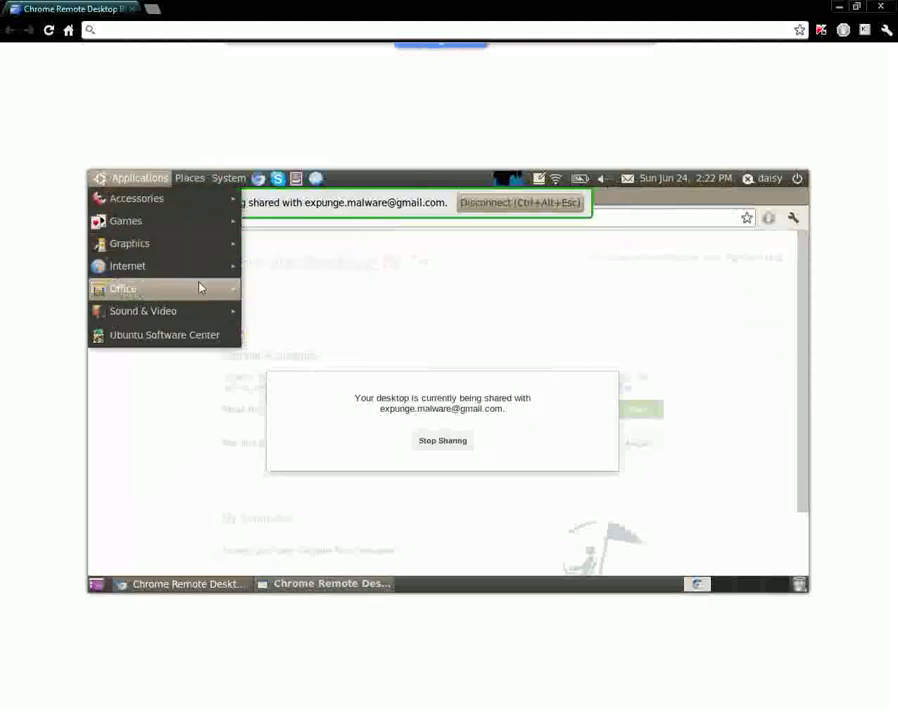
pyautogui.moveTo(186, 314)
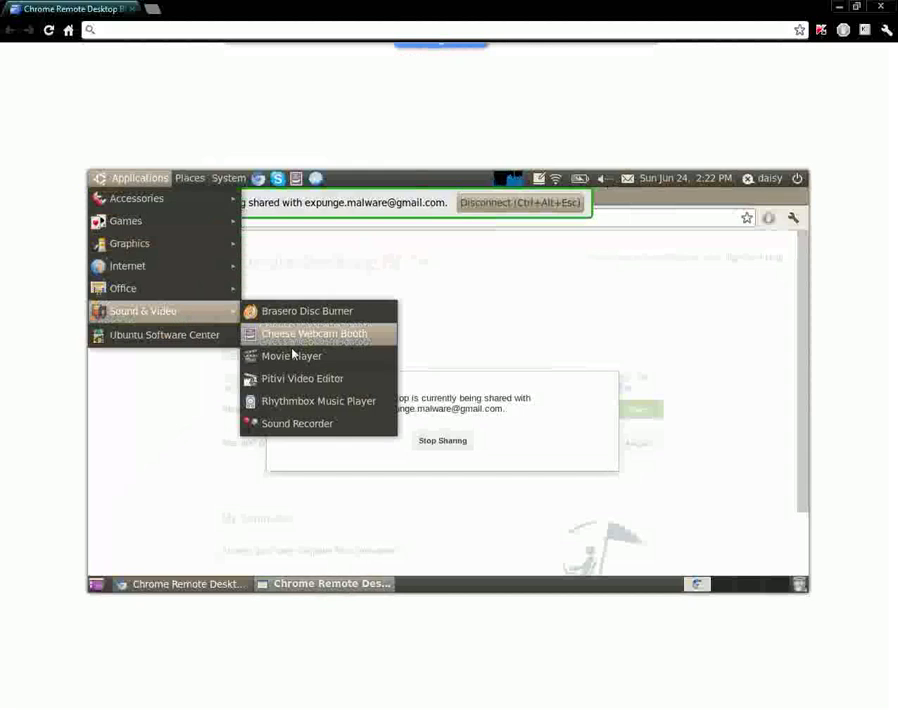
pyautogui.moveTo(182, 290)
pyautogui.click(278, 288)
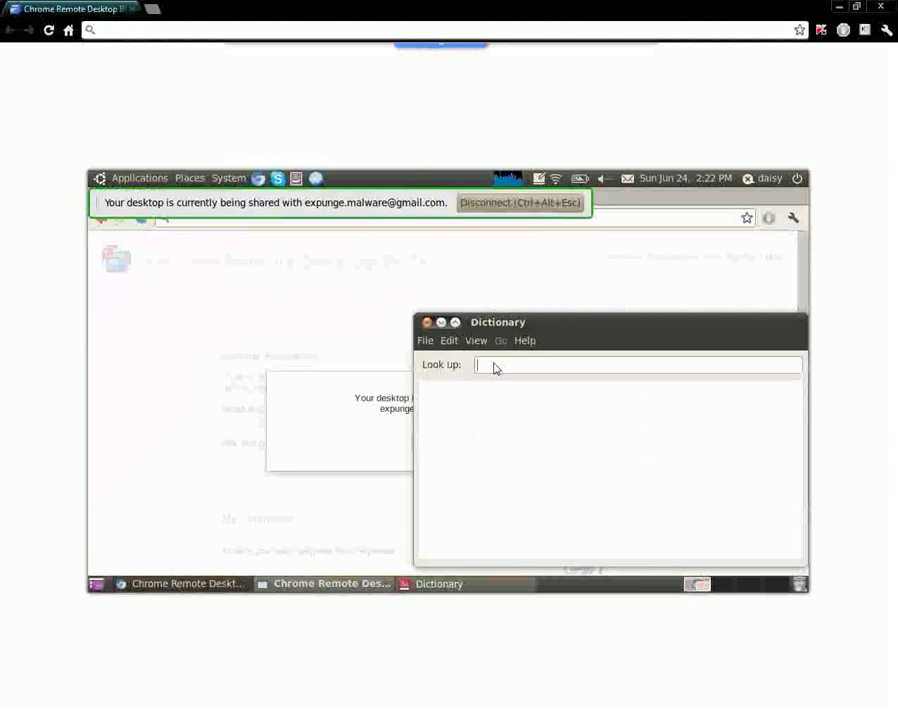
pyautogui.write('this is a review')
pyautogui.press('BackSpace')
pyautogui.press('BackSpace')
pyautogui.press('BackSpace')
pyautogui.press('BackSpace')
pyautogui.press('BackSpace')
pyautogui.press('BackSpace')
pyautogui.press('BackSpace')
pyautogui.press('BackSpace')
pyautogui.press('BackSpace')
pyautogui.press('BackSpace')
pyautogui.press('BackSpace')
pyautogui.press('BackSpace')
pyautogui.press('BackSpace')
pyautogui.press('BackSpace')
pyautogui.press('BackSpace')
pyautogui.press('BackSpace')
# Close the remote Dictionary, minimize, restore and close the remote browser, and choose Leave this Page
pyautogui.click(428, 324)
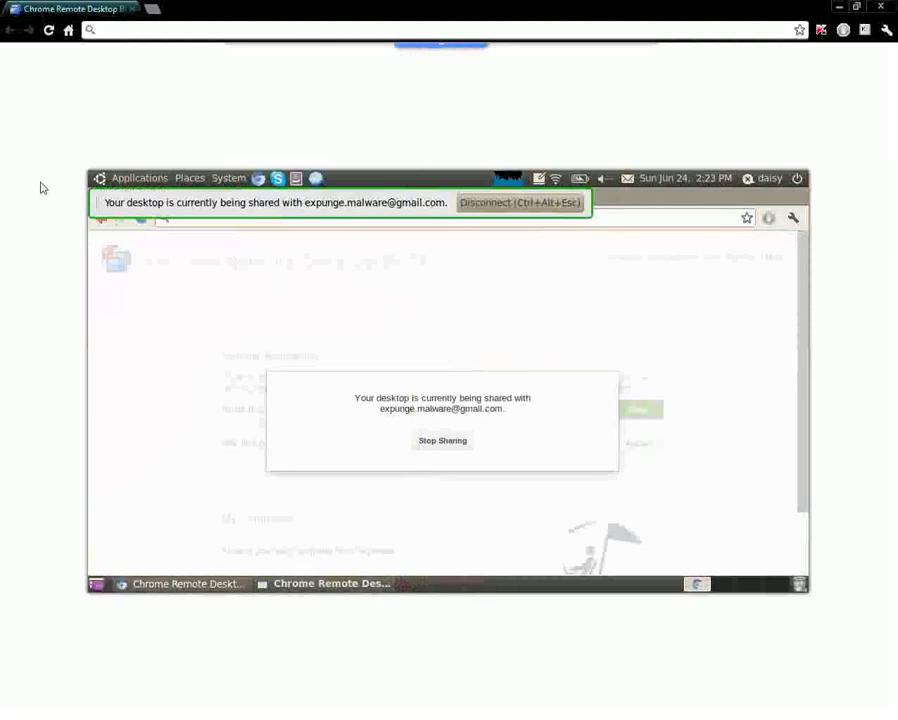
pyautogui.hotkey('alt', 'F5')
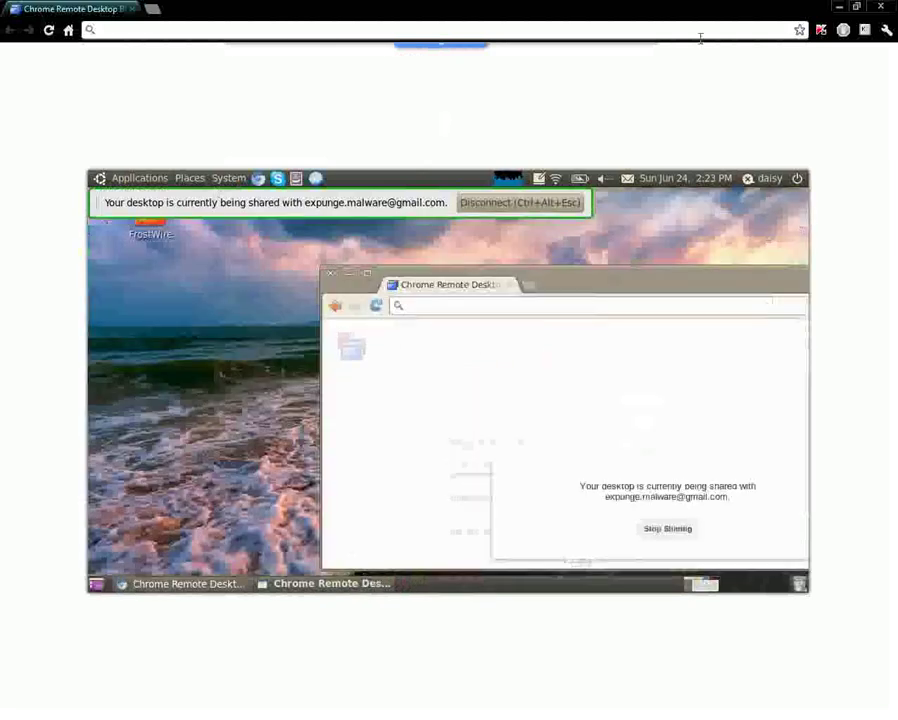
pyautogui.click(349, 273)
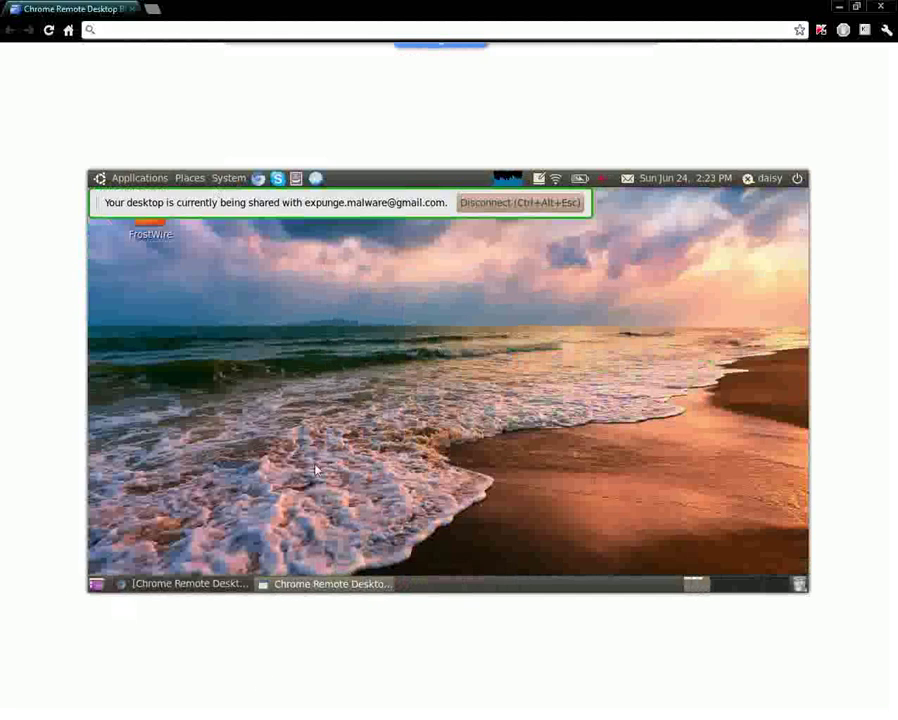
pyautogui.click(182, 583)
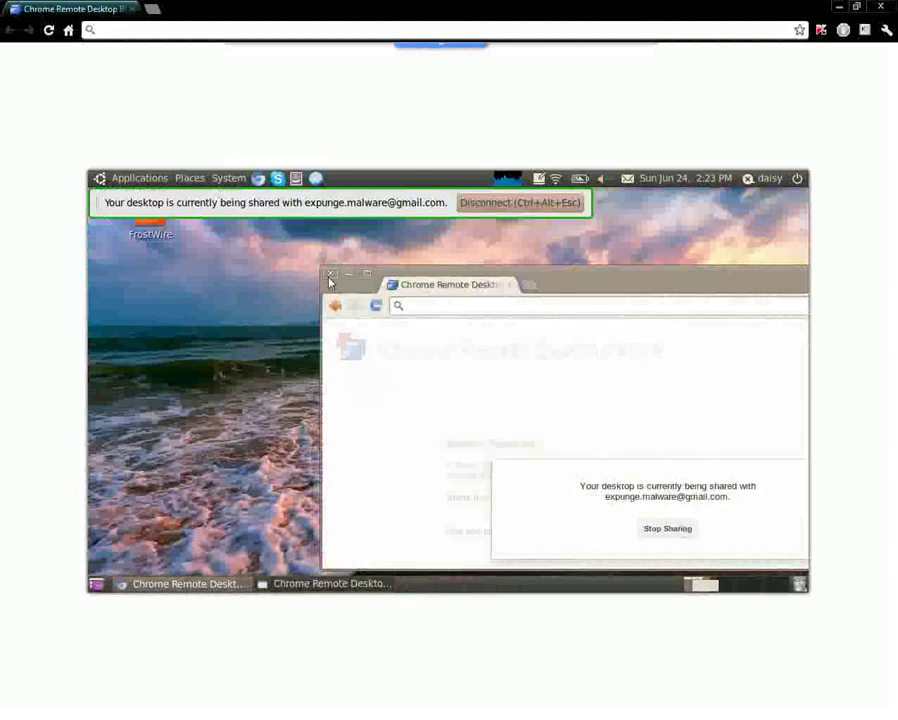
pyautogui.click(330, 279)
pyautogui.click(694, 467)
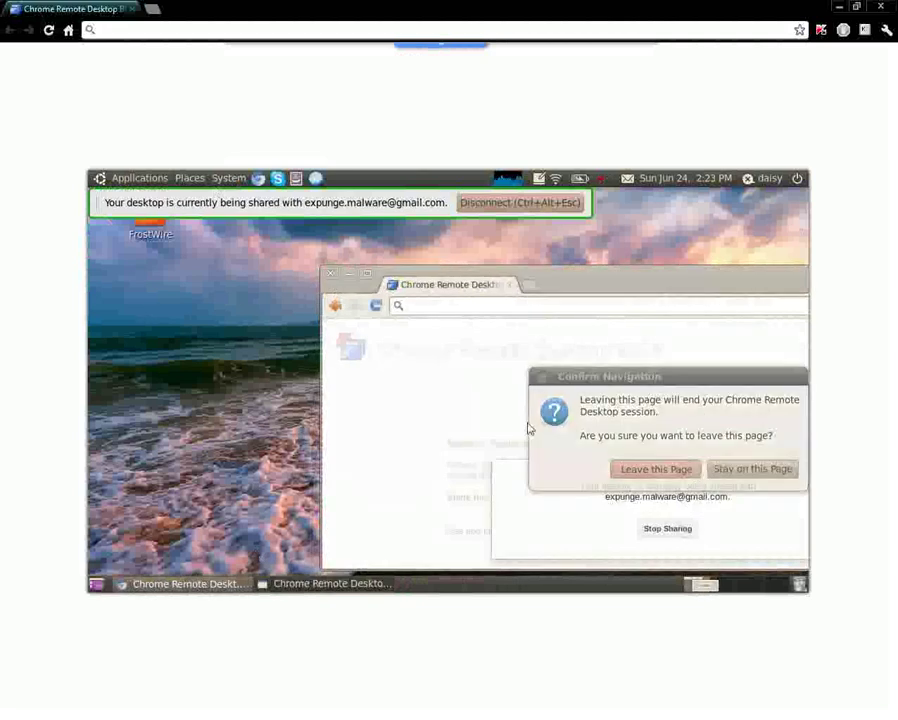
pyautogui.click(448, 242)
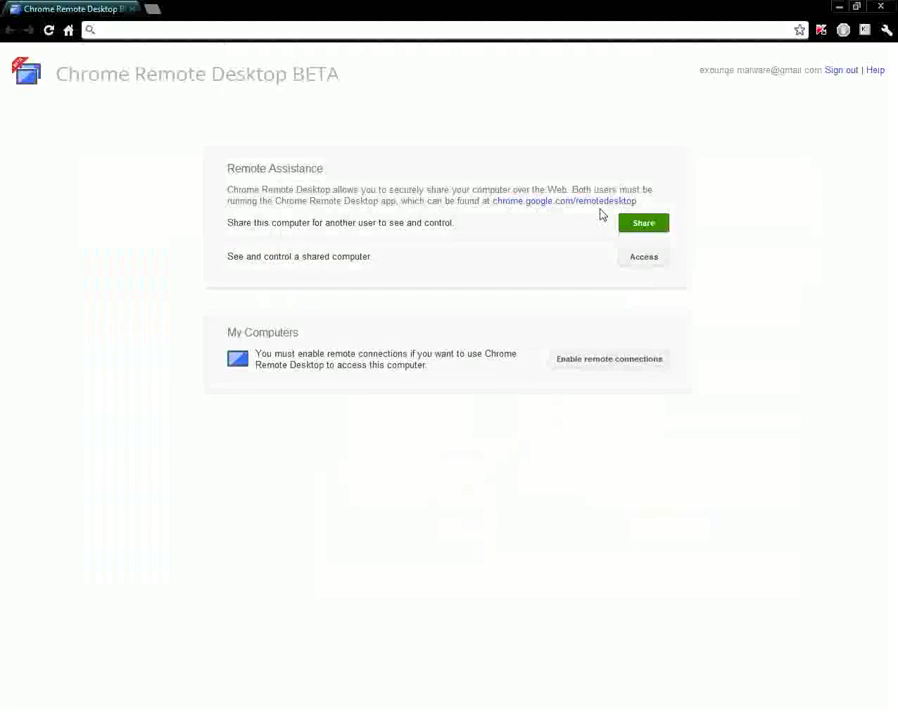